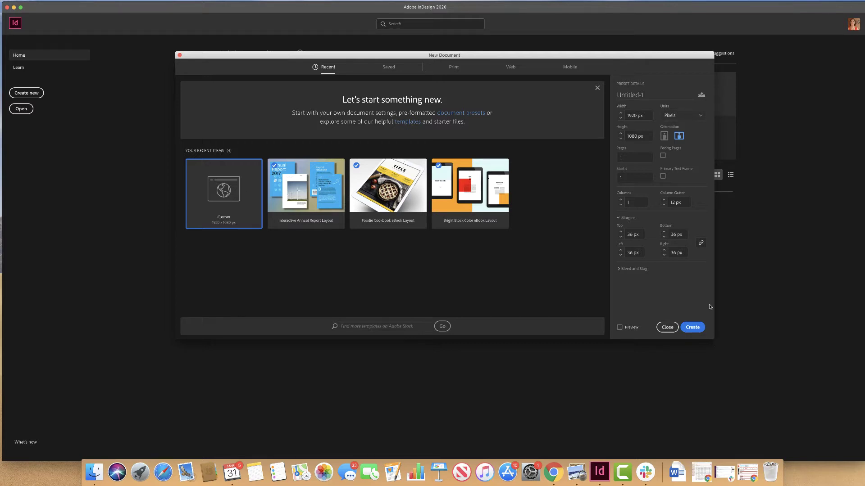
- Set the new document to inches, 11 in wide by 17 in tall, with 0.125 in margins
{"action": "left_click", "coordinate": [631, 118]}
{"action": "type", "text": "11"}
{"action": "key", "text": "Tab"}
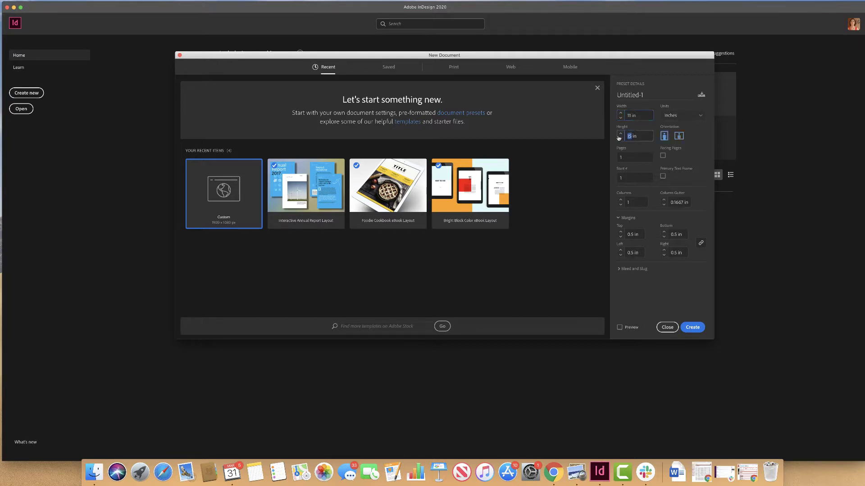
{"action": "type", "text": "17"}
{"action": "left_click", "coordinate": [620, 237]}
{"action": "left_click", "coordinate": [620, 237]}
- Create the 11 × 17 in document and switch to the dafont.com browser window
{"action": "key", "text": "Return"}
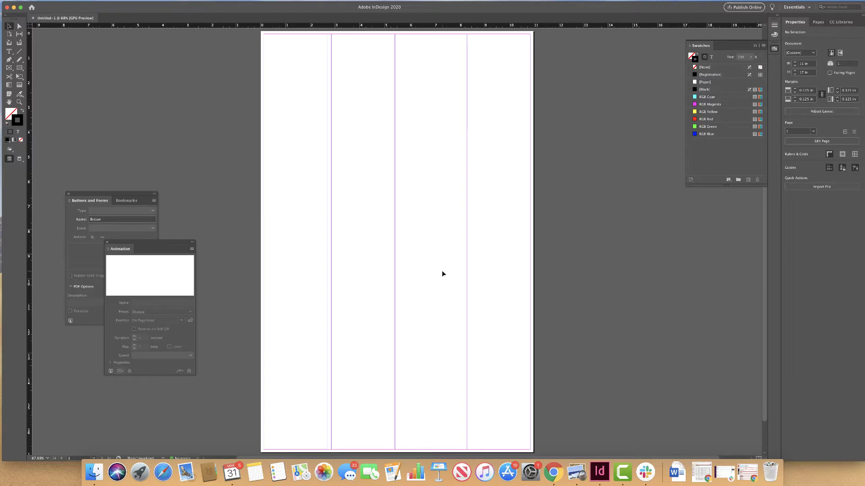
{"action": "left_click", "coordinate": [554, 472]}
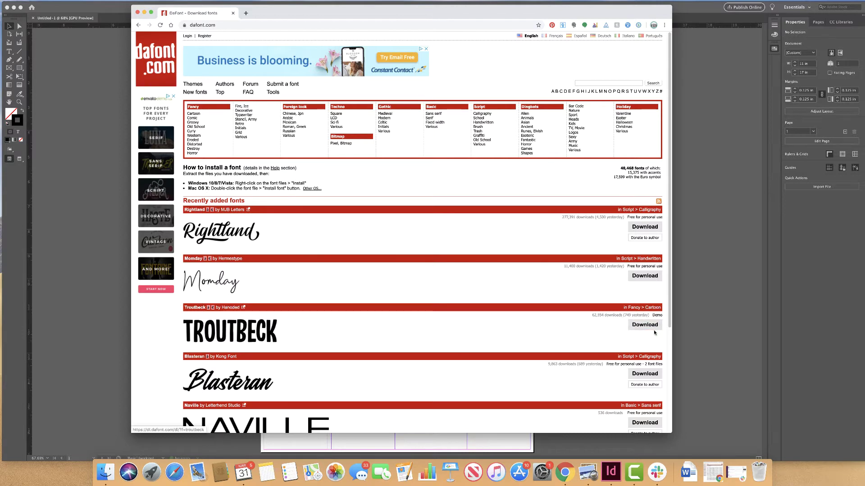
- Try the Download buttons for the Troutbeck and Momday fonts on dafont.com
{"action": "left_click", "coordinate": [636, 323]}
{"action": "left_click", "coordinate": [630, 275]}
- Go from Comic to the Typewriter category and download Old Newspaper Types as oldnewspapertypes.zip
{"action": "left_click", "coordinate": [193, 121]}
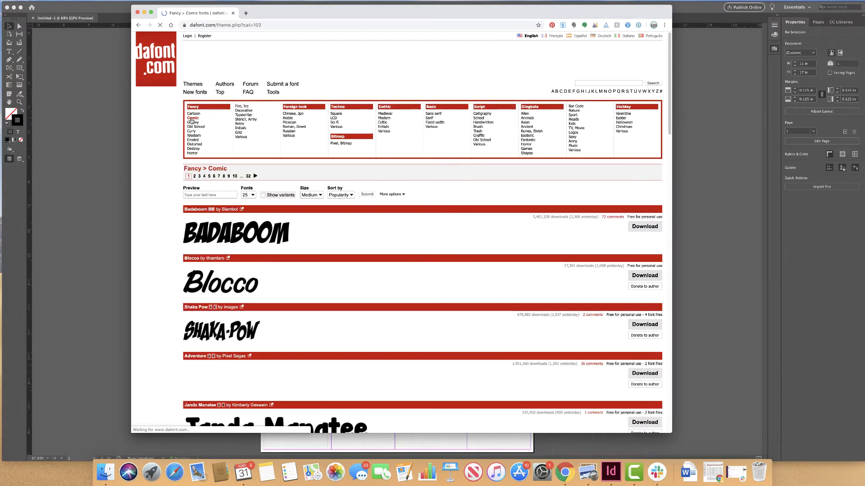
{"action": "left_click", "coordinate": [243, 116]}
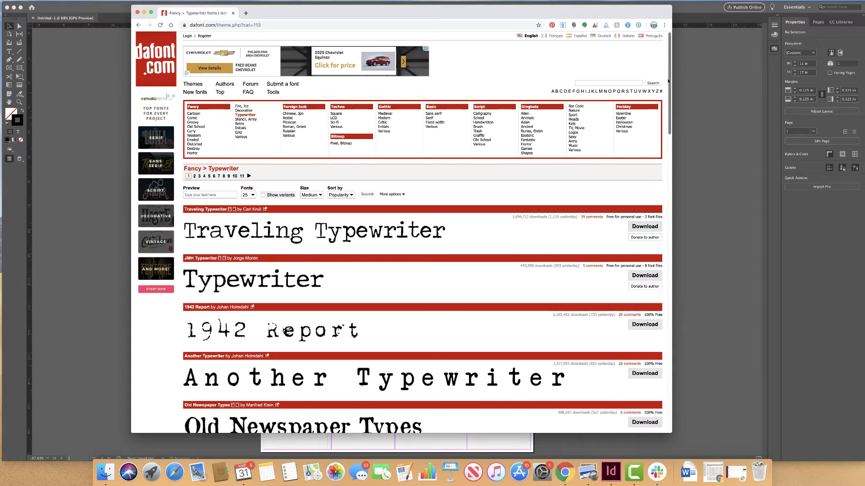
{"action": "scroll", "coordinate": [661, 108], "scroll_direction": "down", "scroll_amount": 5}
{"action": "scroll", "coordinate": [681, 119], "scroll_direction": "down", "scroll_amount": 3}
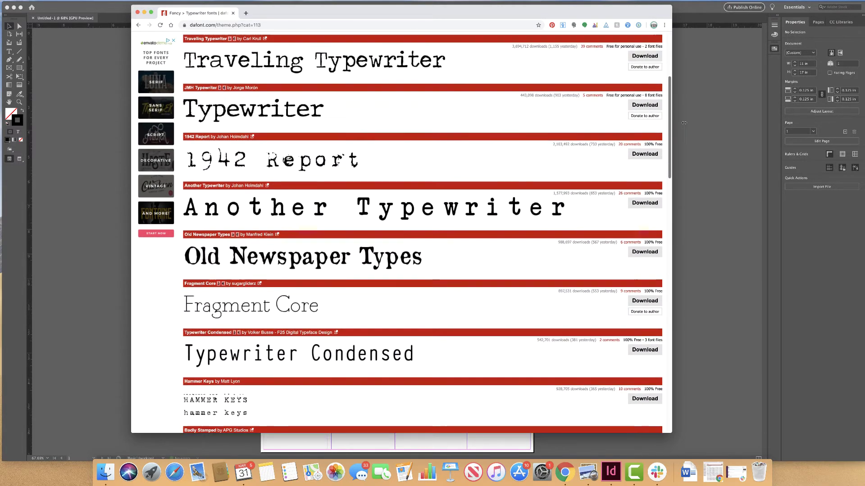
{"action": "scroll", "coordinate": [687, 130], "scroll_direction": "down", "scroll_amount": 3}
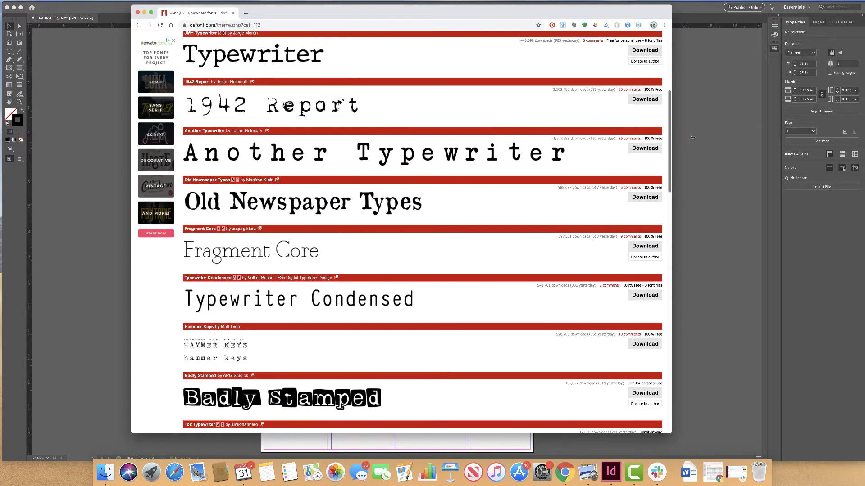
{"action": "scroll", "coordinate": [657, 158], "scroll_direction": "up", "scroll_amount": 3}
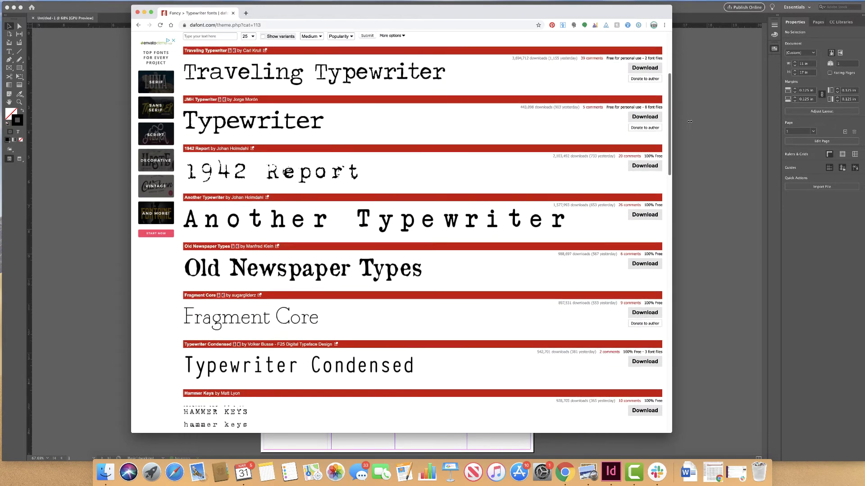
{"action": "scroll", "coordinate": [405, 203], "scroll_direction": "down", "scroll_amount": 3}
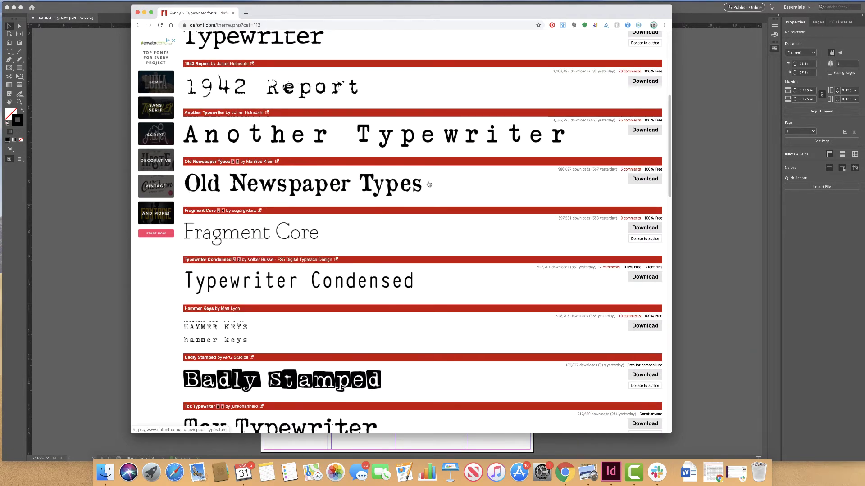
{"action": "left_click", "coordinate": [636, 179]}
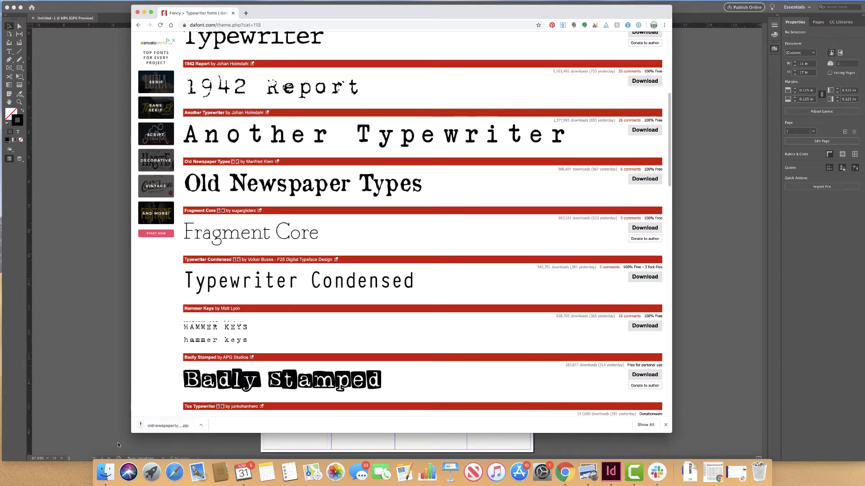
- Open oldnewspapertypes.zip, preview OldNewspaperTypes.ttf, and install it into Font Book's User collection
{"action": "left_click", "coordinate": [172, 426]}
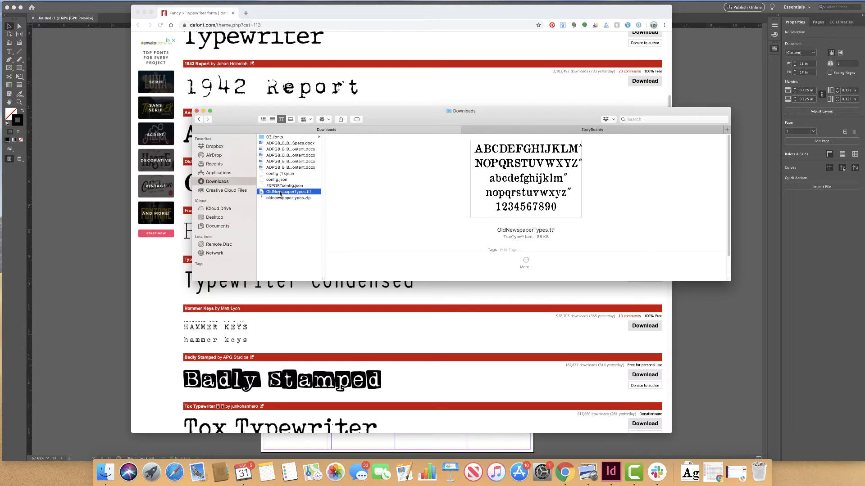
{"action": "double_click", "coordinate": [280, 194]}
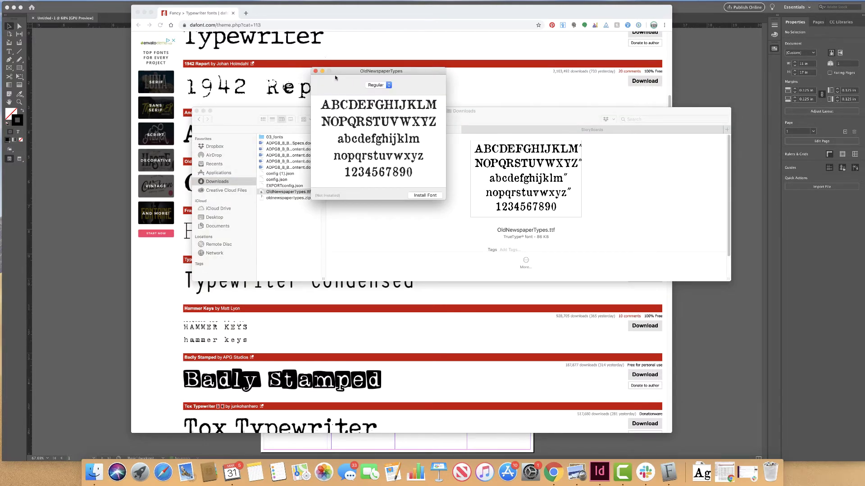
{"action": "left_click_drag", "start_coordinate": [335, 73], "coordinate": [288, 73]}
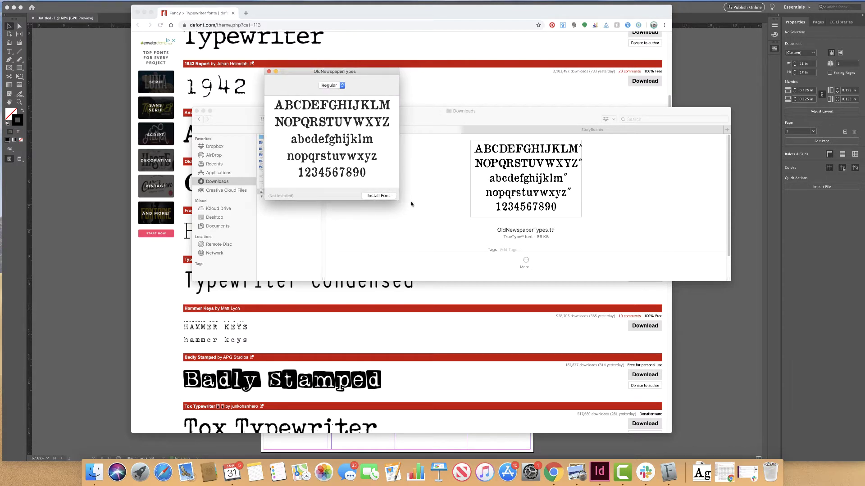
{"action": "left_click", "coordinate": [377, 196]}
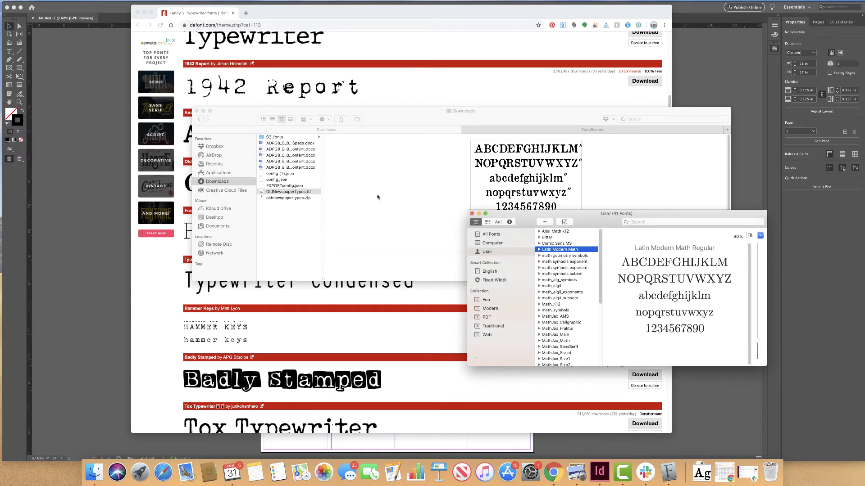
{"action": "left_click_drag", "start_coordinate": [521, 217], "coordinate": [262, 108]}
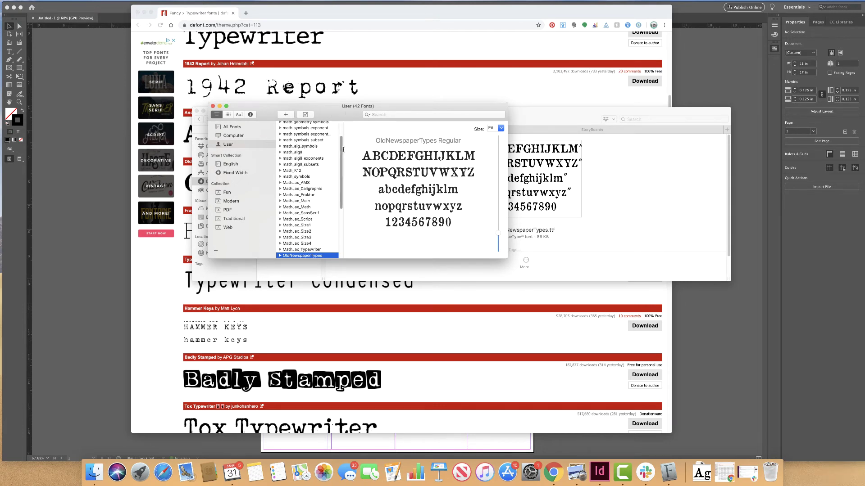
{"action": "scroll", "coordinate": [340, 156], "scroll_direction": "down", "scroll_amount": 1}
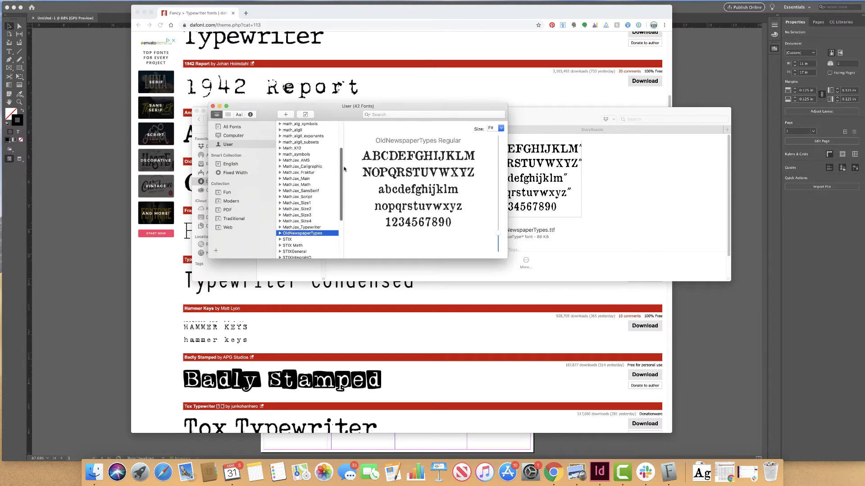
- Draw a text frame across the top of the poster, type 'Typewriter', and select the word
{"action": "left_click", "coordinate": [600, 441]}
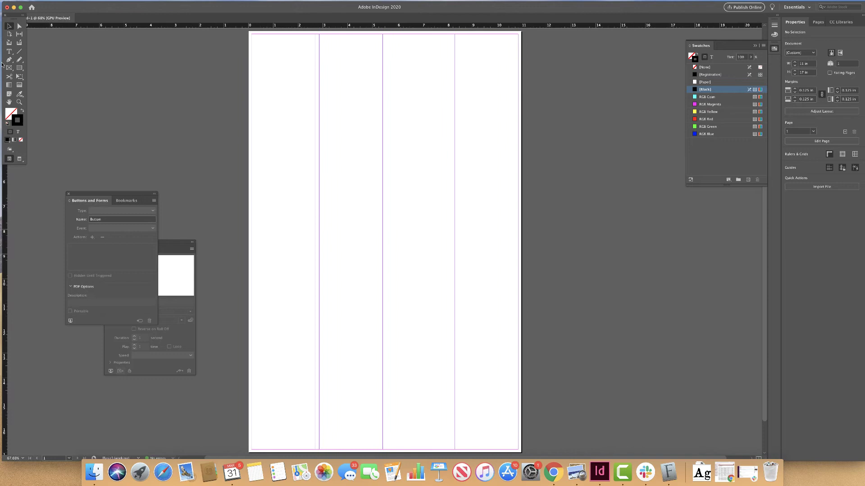
{"action": "left_click_drag", "start_coordinate": [9, 52], "coordinate": [25, 57]}
{"action": "left_click_drag", "start_coordinate": [261, 40], "coordinate": [509, 104]}
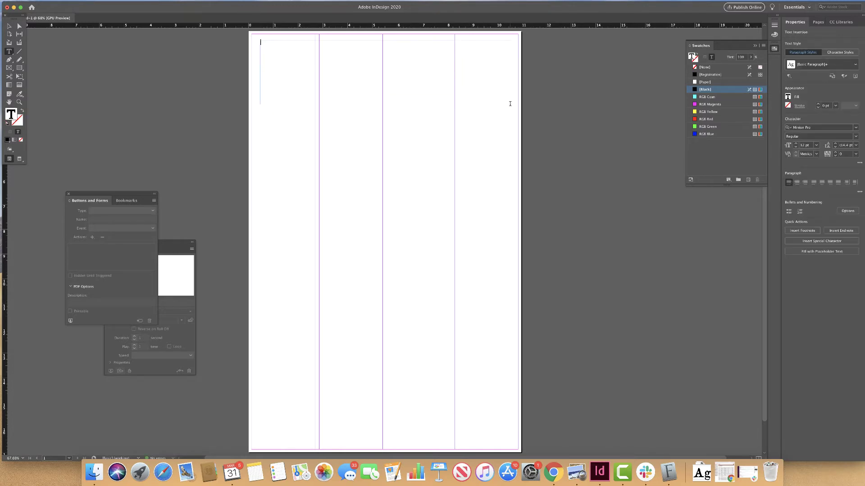
{"action": "type", "text": "Typewriter"}
{"action": "key", "text": "super+equal"}
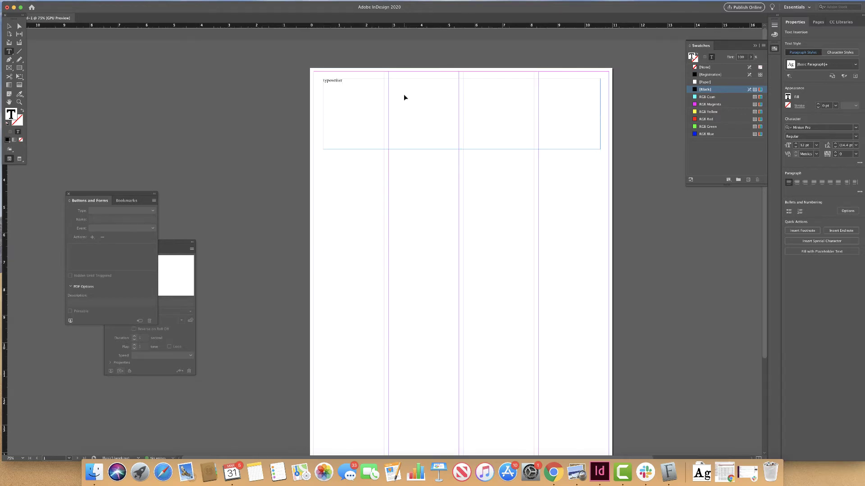
{"action": "key", "text": "super+equal"}
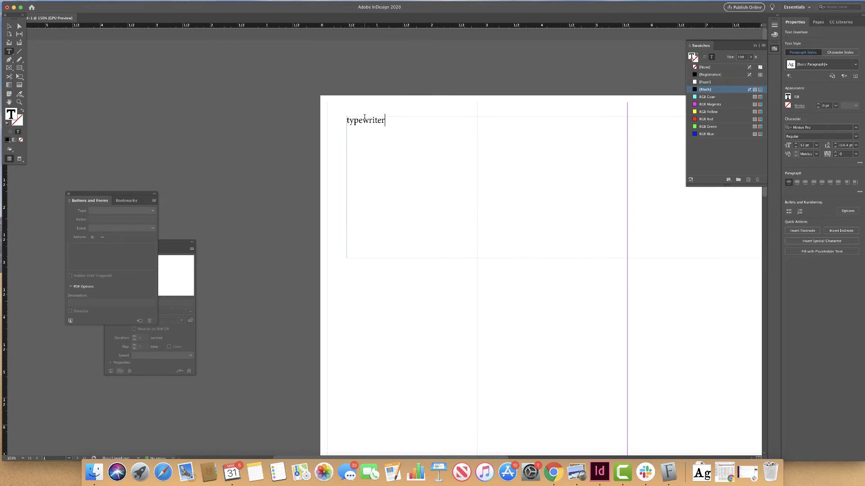
{"action": "double_click", "coordinate": [365, 122]}
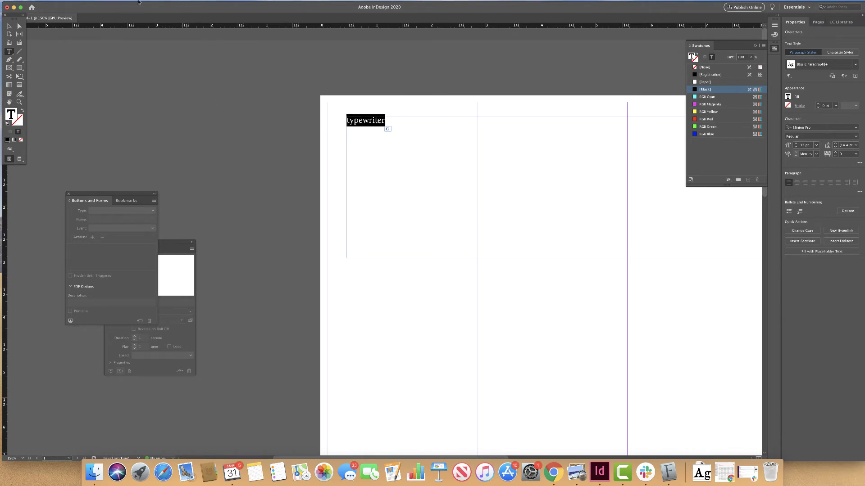
- Open the Character panel from Window > Type & Tables and expand its font list
{"action": "mouse_move", "coordinate": [133, 3]}
{"action": "left_click", "coordinate": [171, 4]}
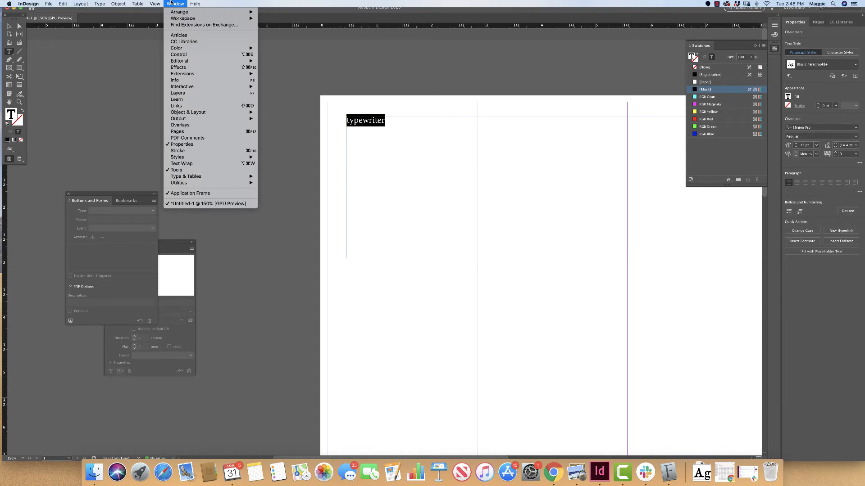
{"action": "mouse_move", "coordinate": [173, 87]}
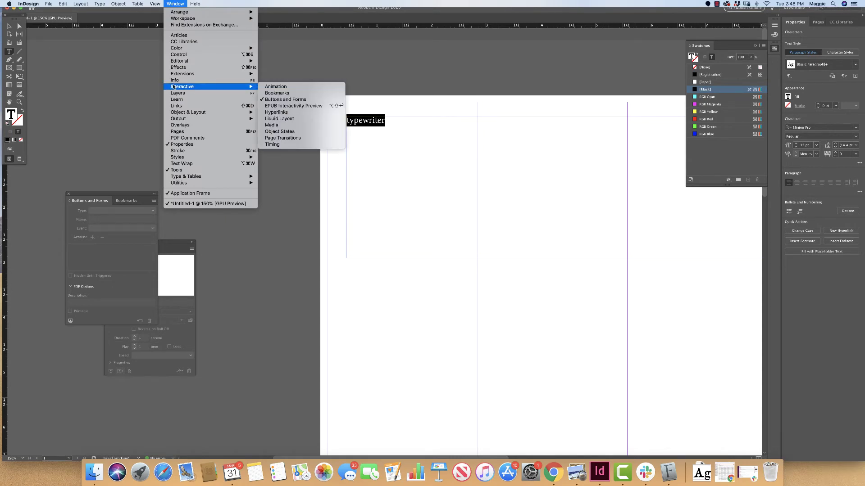
{"action": "mouse_move", "coordinate": [189, 176]}
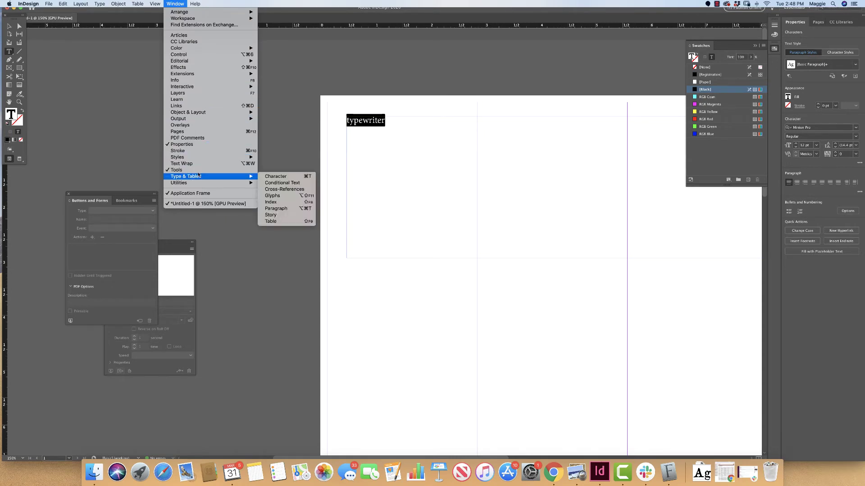
{"action": "left_click", "coordinate": [273, 176]}
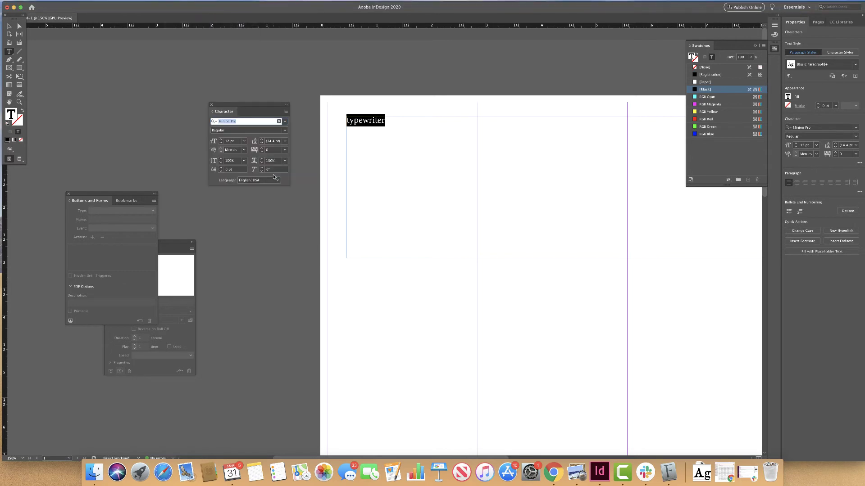
{"action": "left_click", "coordinate": [285, 121]}
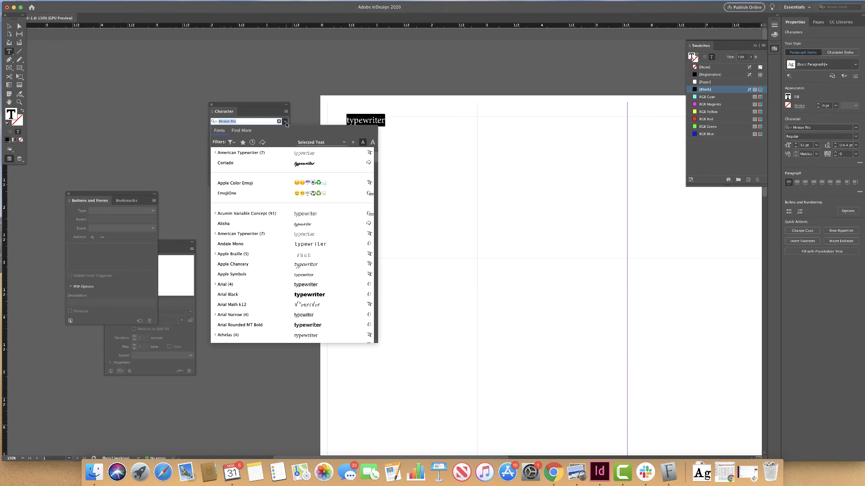
- Enter 'typ' in the Character panel font field and apply OldNewspaperTypes to the word
{"action": "left_click", "coordinate": [161, 134]}
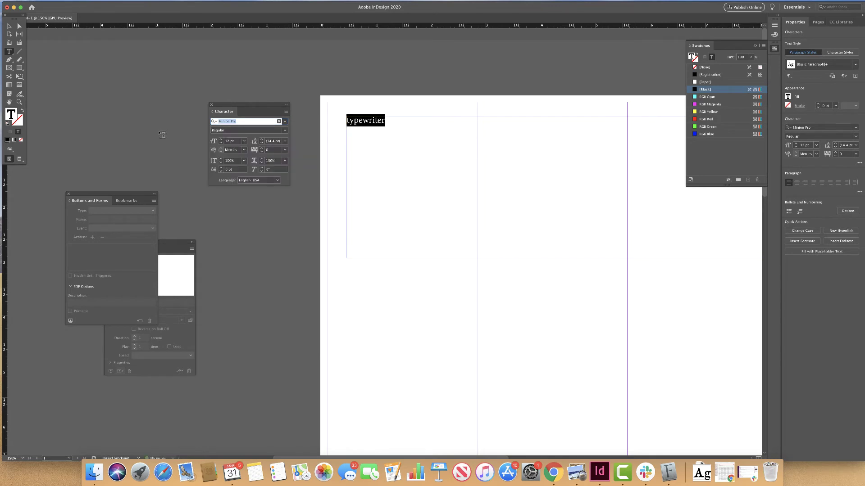
{"action": "type", "text": "t"}
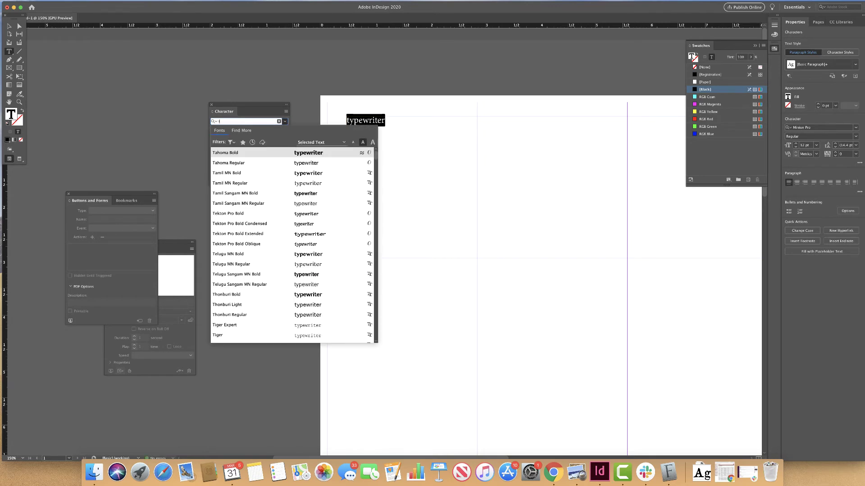
{"action": "type", "text": "ype"}
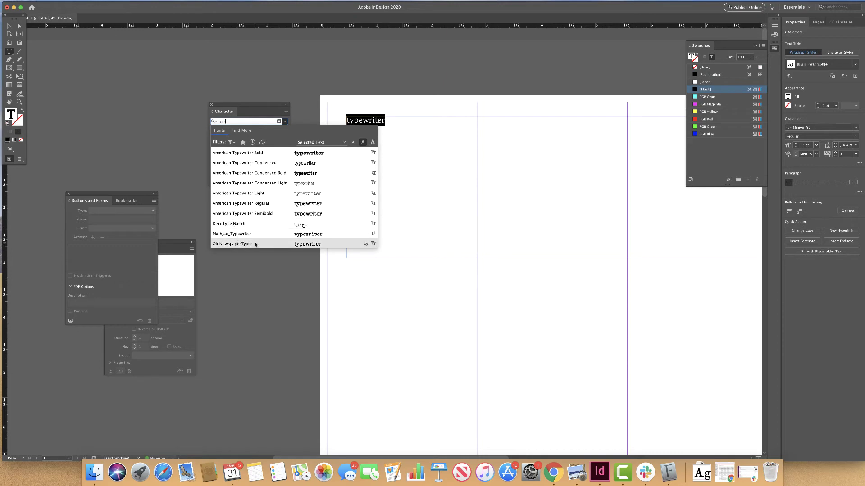
{"action": "left_click", "coordinate": [281, 245]}
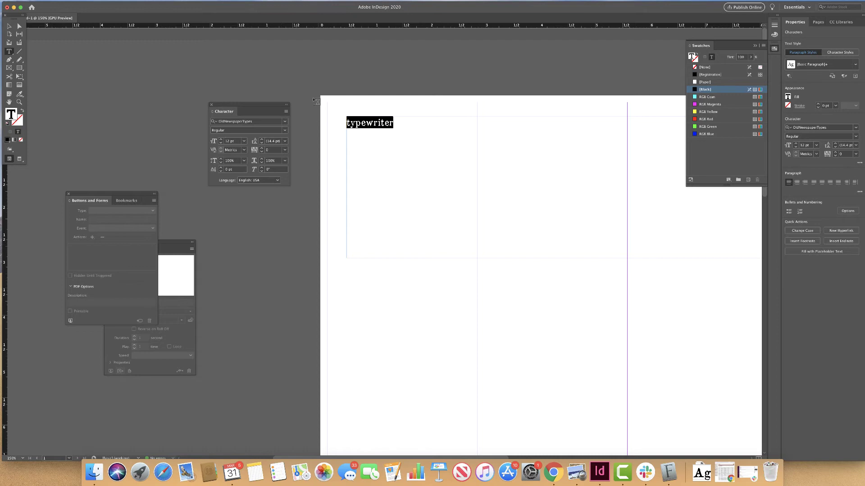
- Step up the headline's font size, zoom out, reselect the frame, and finish at 100 pt
{"action": "left_click", "coordinate": [221, 140]}
{"action": "left_click", "coordinate": [220, 139]}
{"action": "left_click", "coordinate": [220, 139]}
{"action": "left_click", "coordinate": [221, 141]}
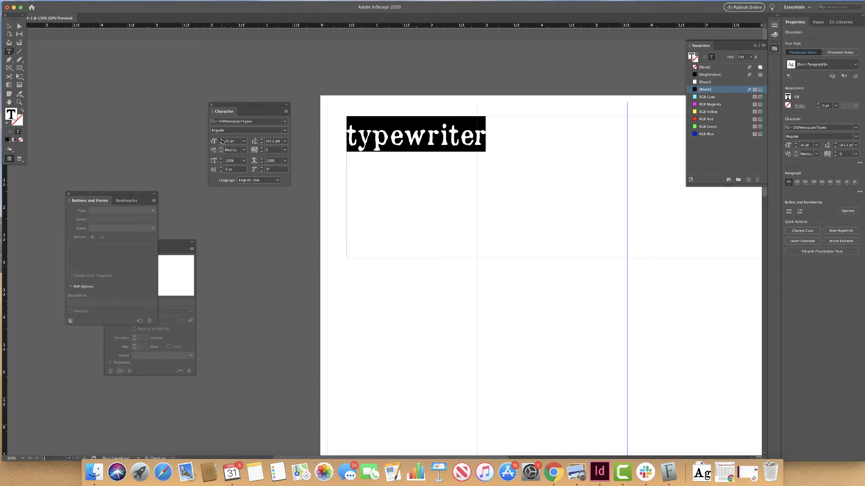
{"action": "left_click", "coordinate": [221, 141]}
{"action": "left_click", "coordinate": [221, 141]}
{"action": "left_click", "coordinate": [221, 141]}
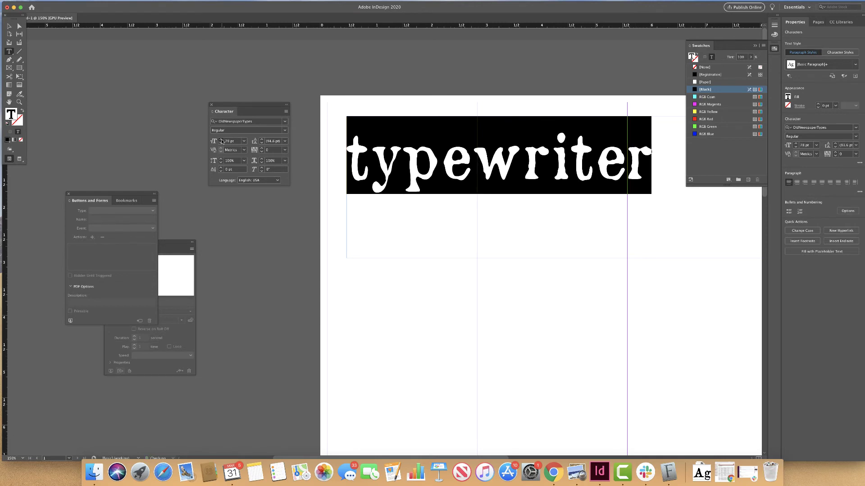
{"action": "left_click", "coordinate": [222, 141]}
{"action": "key", "text": "Escape"}
{"action": "left_click", "coordinate": [407, 245]}
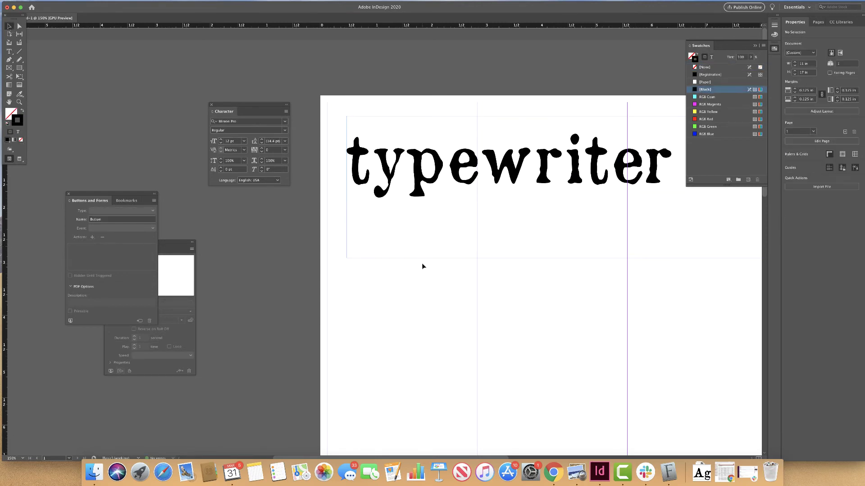
{"action": "key", "text": "super+minus"}
{"action": "key", "text": "super+minus"}
{"action": "key", "text": "super+minus"}
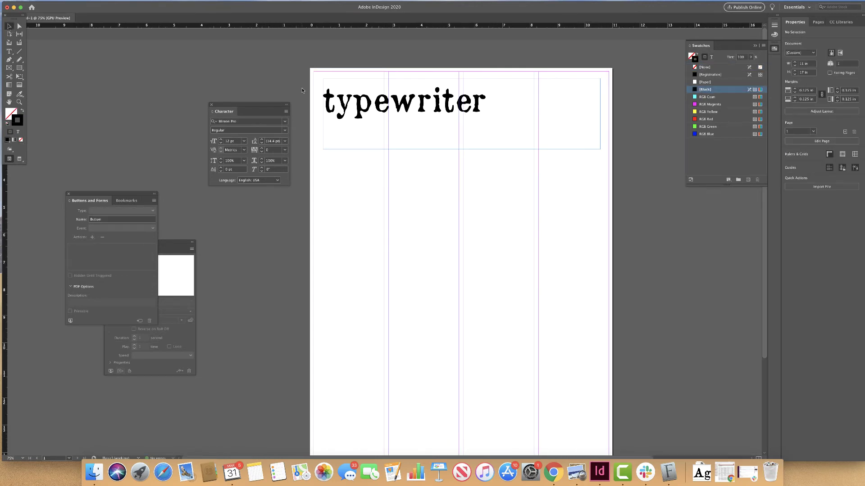
{"action": "left_click", "coordinate": [345, 120]}
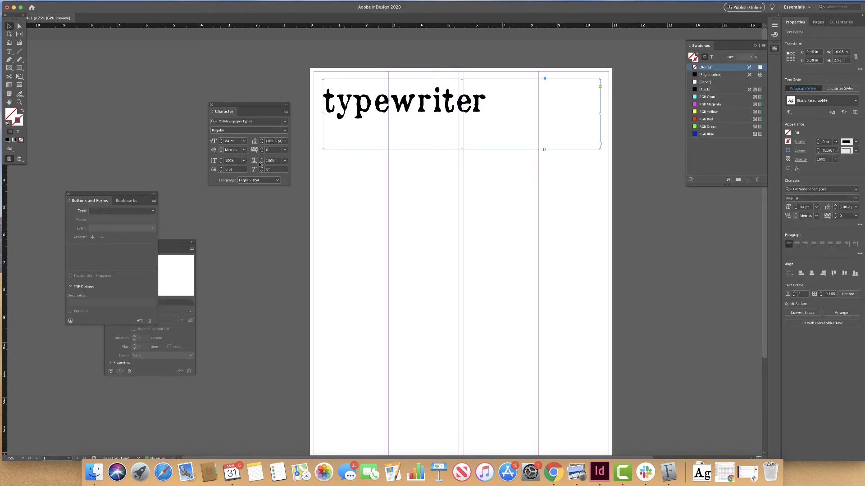
{"action": "left_click", "coordinate": [220, 139]}
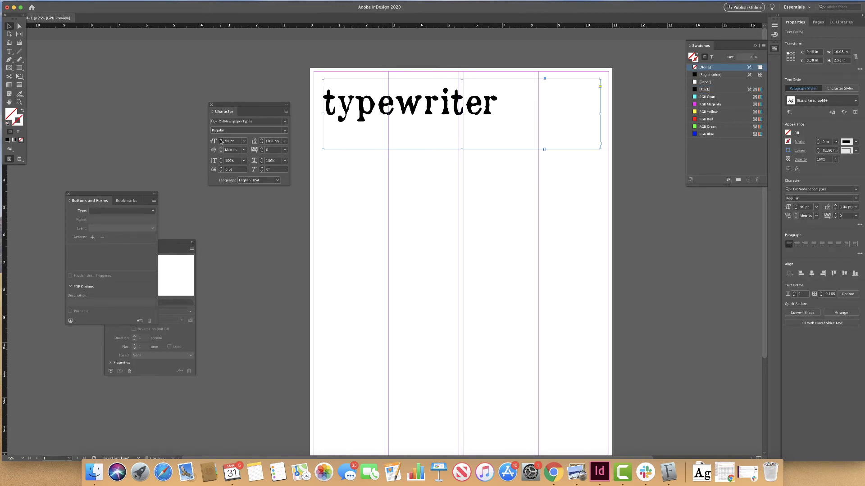
{"action": "left_click", "coordinate": [220, 141]}
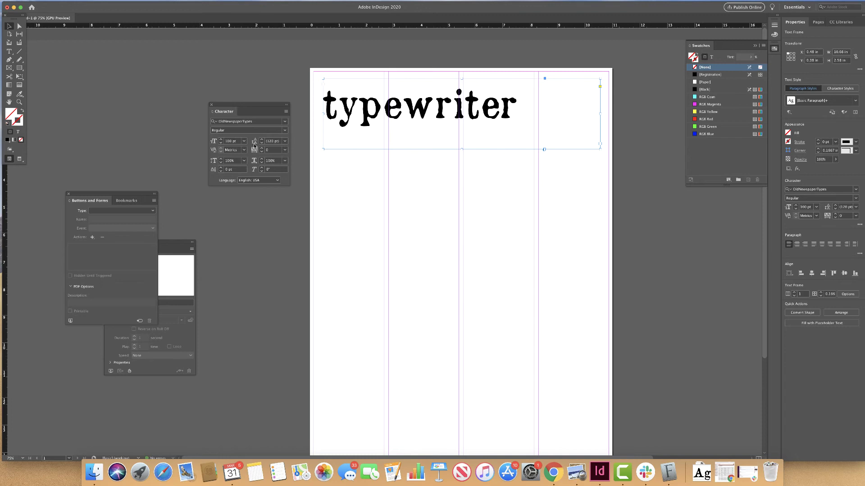
- Test extra kerning between y and p, then reset it to zero
{"action": "double_click", "coordinate": [360, 119]}
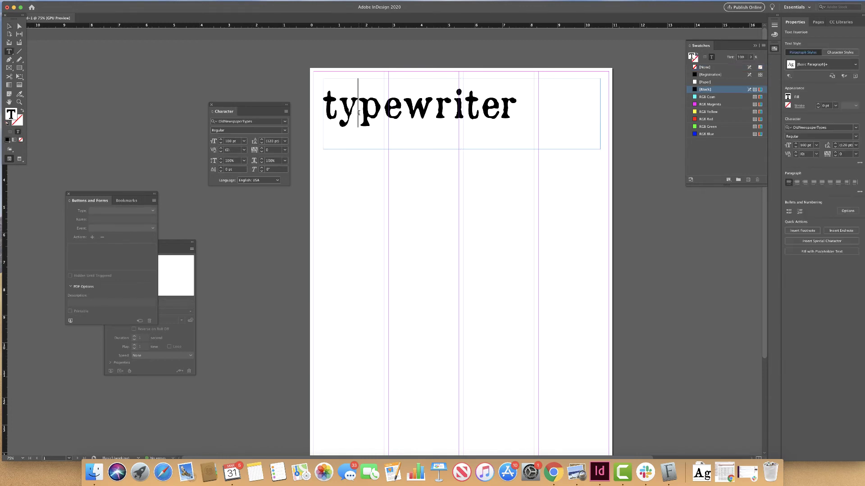
{"action": "left_click", "coordinate": [221, 149]}
{"action": "left_click", "coordinate": [221, 149]}
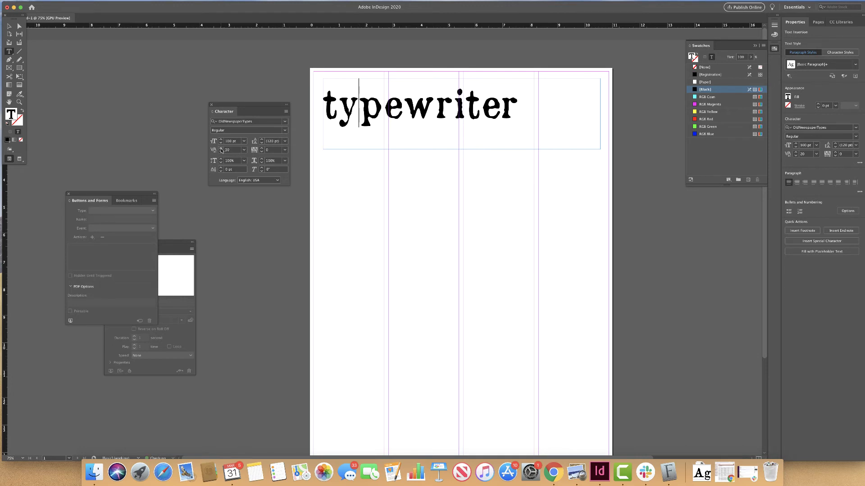
{"action": "left_click", "coordinate": [221, 149]}
{"action": "left_click", "coordinate": [222, 151]}
{"action": "left_click", "coordinate": [221, 151]}
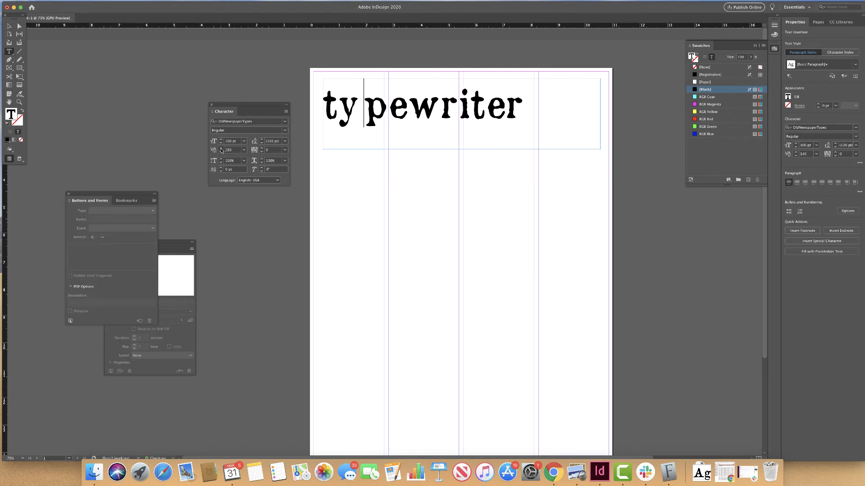
{"action": "left_click", "coordinate": [221, 151]}
- Select the whole word and raise its tracking to 280
{"action": "key", "text": "super+a"}
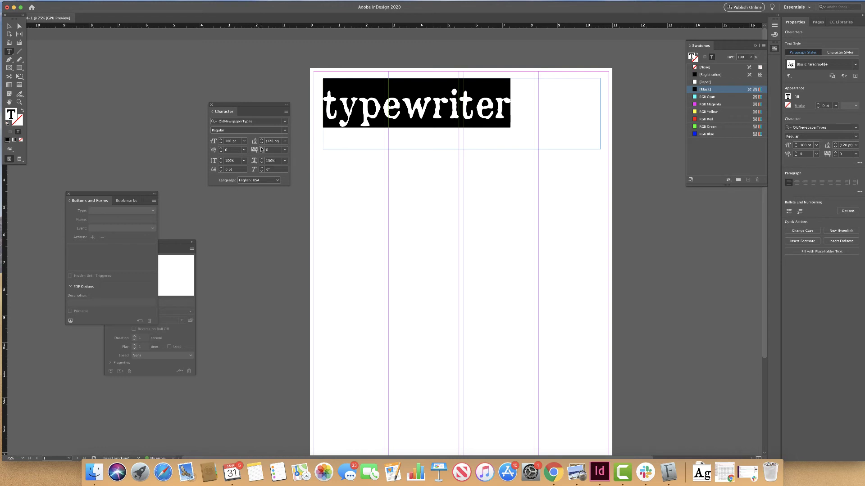
{"action": "left_click", "coordinate": [262, 148]}
{"action": "left_click", "coordinate": [262, 148]}
{"action": "left_click", "coordinate": [261, 150]}
{"action": "left_click", "coordinate": [261, 150]}
{"action": "left_click", "coordinate": [262, 150]}
{"action": "left_click", "coordinate": [262, 150]}
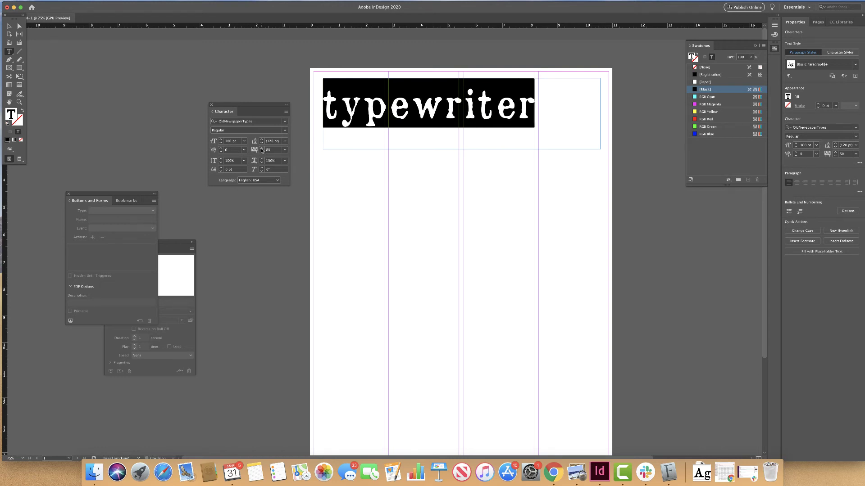
{"action": "left_click", "coordinate": [262, 150]}
{"action": "left_click", "coordinate": [262, 150]}
{"action": "left_click", "coordinate": [261, 150]}
{"action": "left_click", "coordinate": [262, 150]}
{"action": "left_click", "coordinate": [262, 150]}
{"action": "left_click", "coordinate": [262, 150]}
{"action": "left_click", "coordinate": [262, 150]}
{"action": "left_click", "coordinate": [262, 150]}
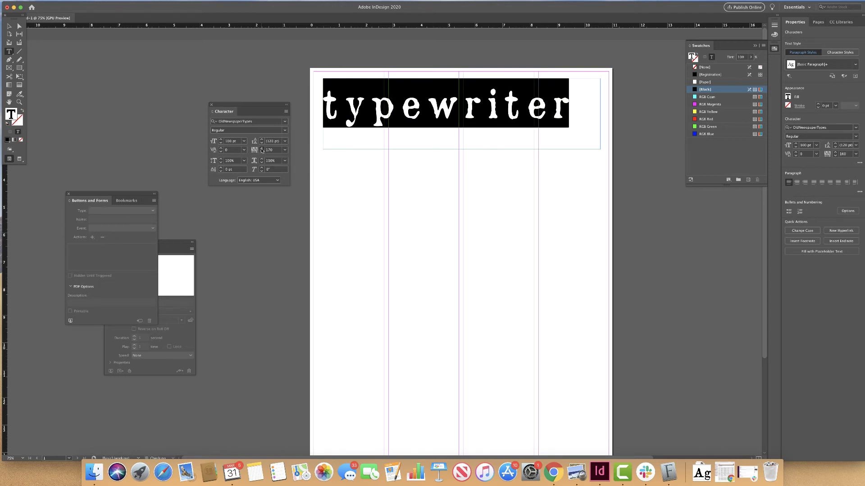
{"action": "left_click", "coordinate": [261, 150]}
{"action": "left_click", "coordinate": [261, 150]}
{"action": "left_click", "coordinate": [261, 150]}
{"action": "left_click", "coordinate": [261, 150]}
{"action": "left_click", "coordinate": [261, 150]}
{"action": "left_click", "coordinate": [262, 150]}
{"action": "left_click", "coordinate": [262, 149]}
{"action": "left_click", "coordinate": [262, 150]}
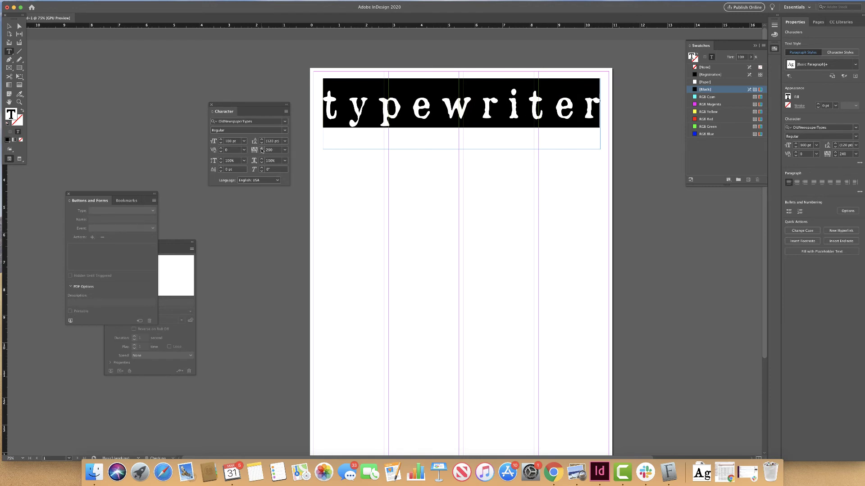
- Raise the vertical scale to about 115% and nudge the horizontal scale up slightly
{"action": "left_click", "coordinate": [220, 159]}
{"action": "left_click", "coordinate": [221, 159]}
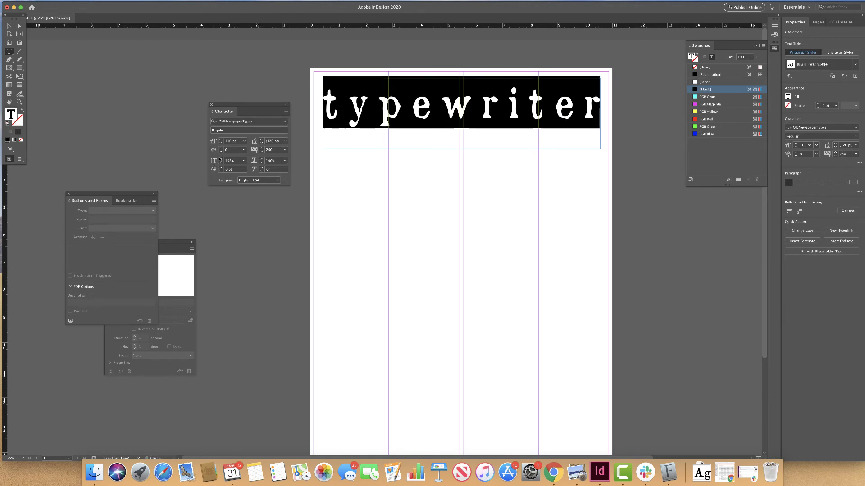
{"action": "left_click", "coordinate": [220, 159]}
{"action": "left_click", "coordinate": [220, 158]}
{"action": "left_click", "coordinate": [221, 158]}
{"action": "left_click", "coordinate": [220, 159]}
{"action": "left_click", "coordinate": [220, 159]}
{"action": "left_click", "coordinate": [220, 159]}
{"action": "left_click", "coordinate": [221, 159]}
{"action": "left_click", "coordinate": [221, 159]}
{"action": "left_click", "coordinate": [221, 159]}
{"action": "left_click", "coordinate": [221, 158]}
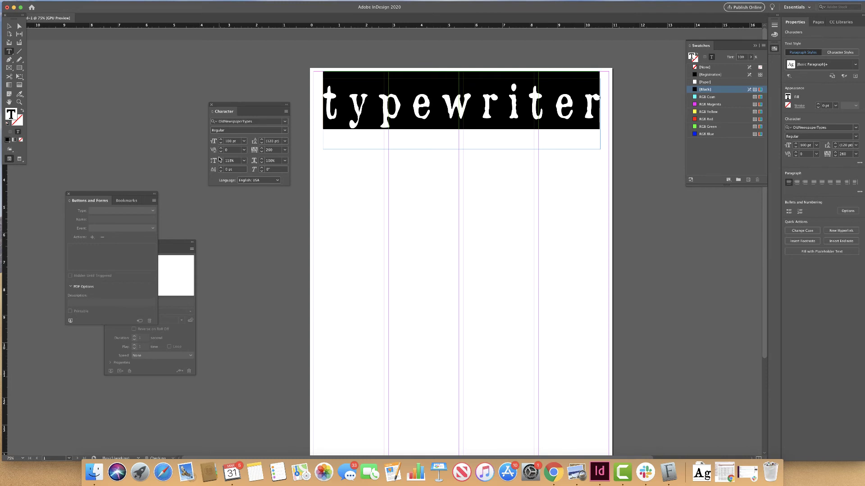
{"action": "left_click", "coordinate": [261, 159]}
{"action": "left_click", "coordinate": [261, 159]}
- Return horizontal scale to 100% and increase the skew so 'typewriter' slants like italics
{"action": "left_click", "coordinate": [261, 162]}
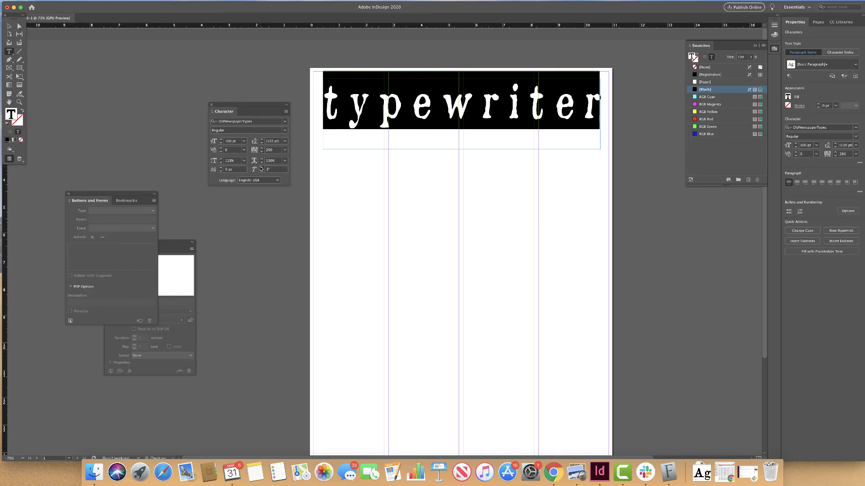
{"action": "left_click", "coordinate": [261, 167]}
{"action": "left_click", "coordinate": [261, 167]}
{"action": "left_click", "coordinate": [261, 167]}
{"action": "left_click", "coordinate": [262, 167]}
{"action": "left_click", "coordinate": [261, 167]}
{"action": "left_click", "coordinate": [262, 167]}
{"action": "left_click", "coordinate": [261, 167]}
{"action": "left_click", "coordinate": [261, 167]}
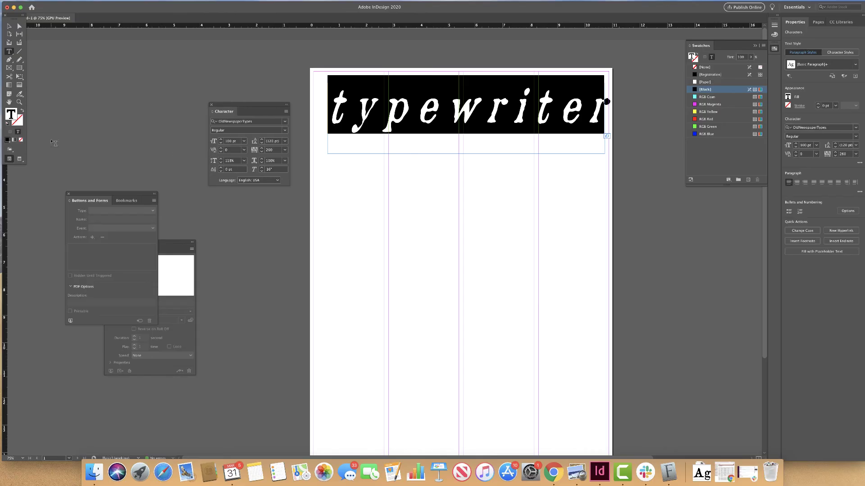
- Fill the 'typewriter' text light blue and nudge its frame left and slightly up
{"action": "double_click", "coordinate": [12, 115]}
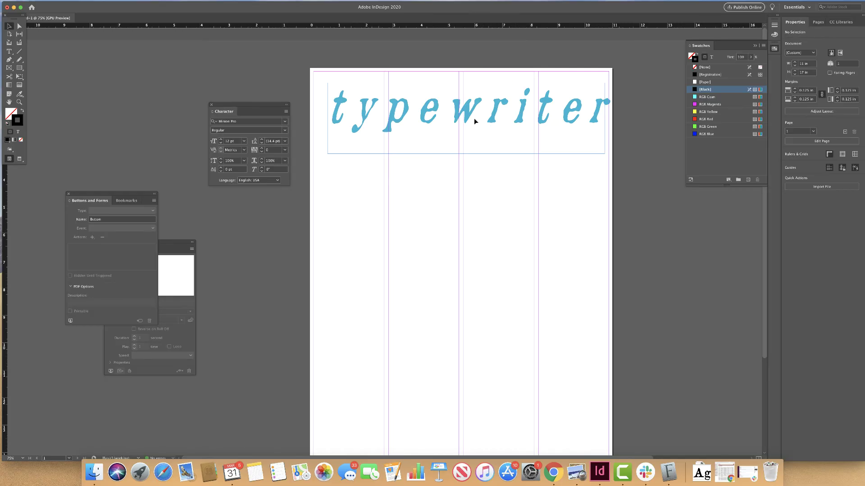
{"action": "left_click", "coordinate": [466, 116]}
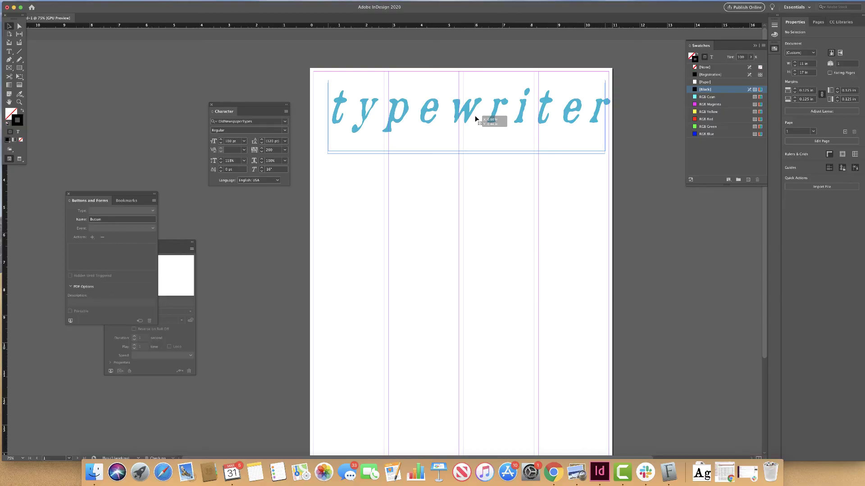
{"action": "left_click", "coordinate": [474, 115]}
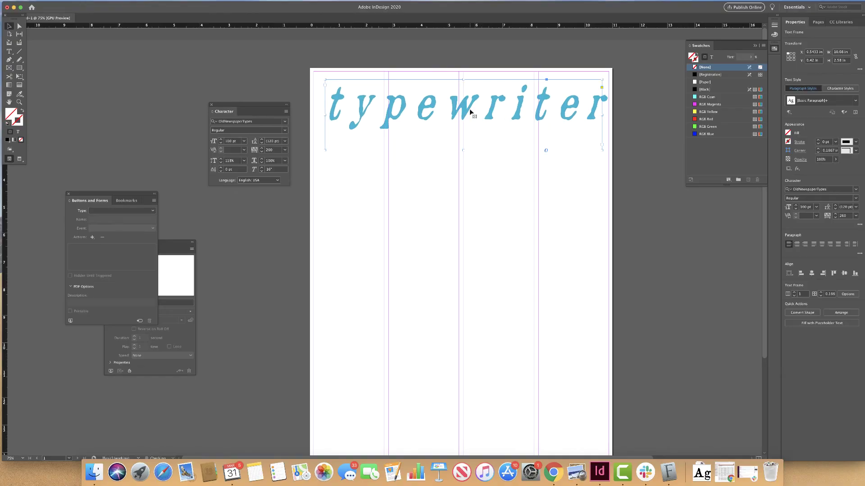
{"action": "left_click_drag", "start_coordinate": [478, 117], "coordinate": [471, 116]}
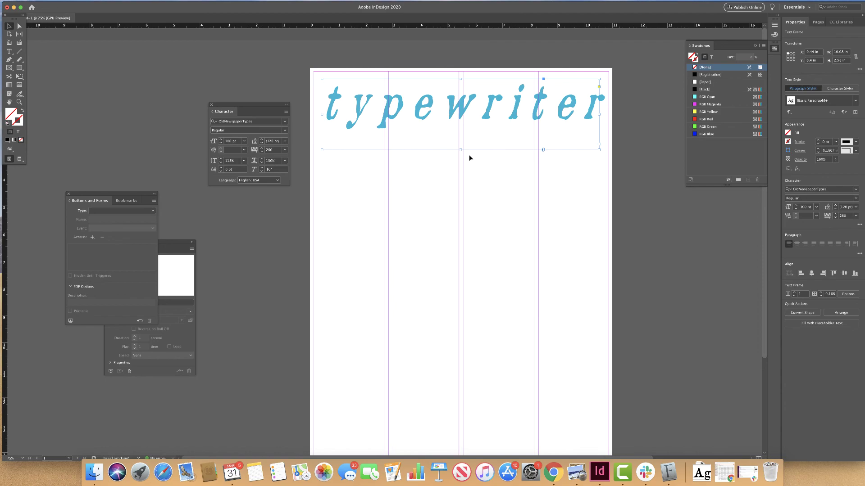